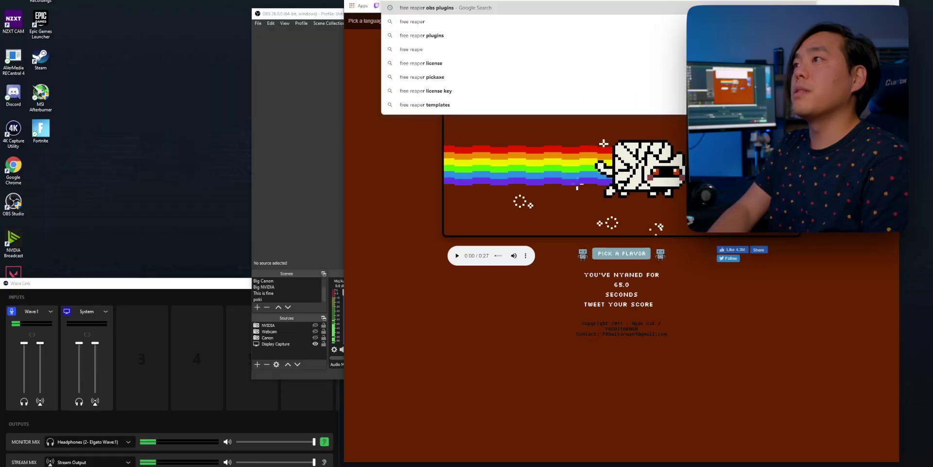
Search for 'free reaper obs plugins' and open the ReaPlugs - REAPER page on reaper.fm.
{"action": "type", "text": "s plugin"}
{"action": "key", "text": "Return"}
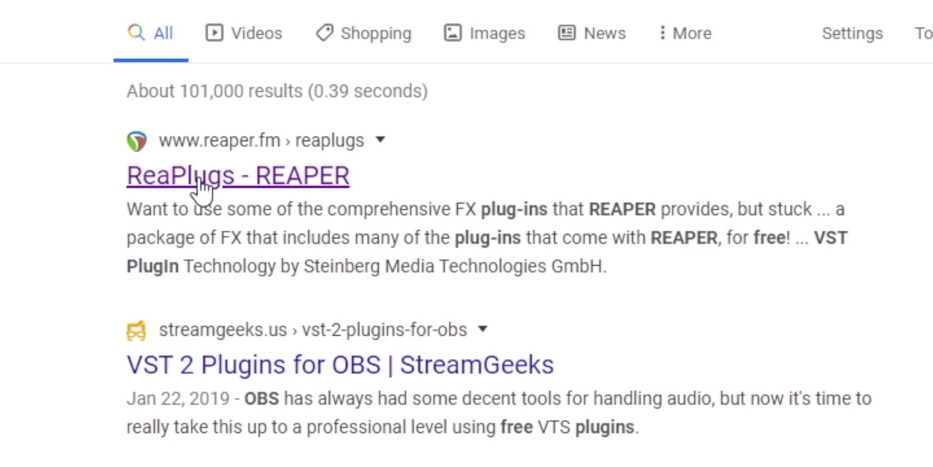
{"action": "left_click", "coordinate": [200, 181]}
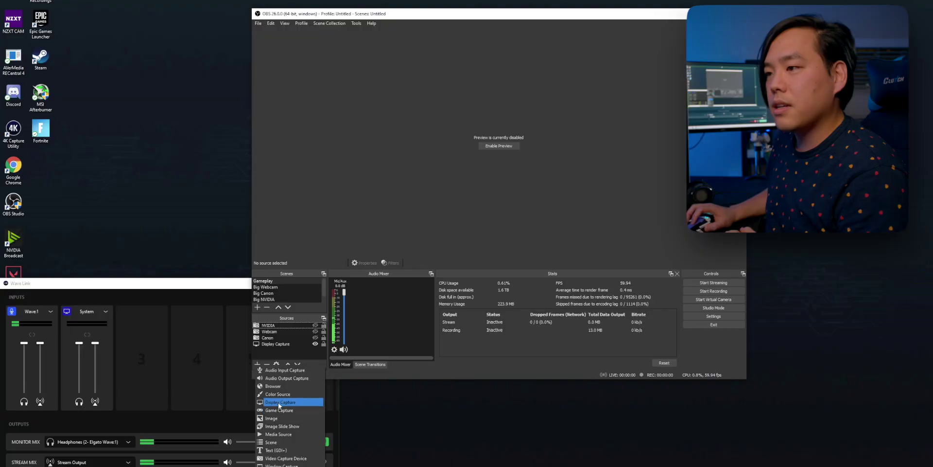
{"action": "left_click", "coordinate": [283, 436]}
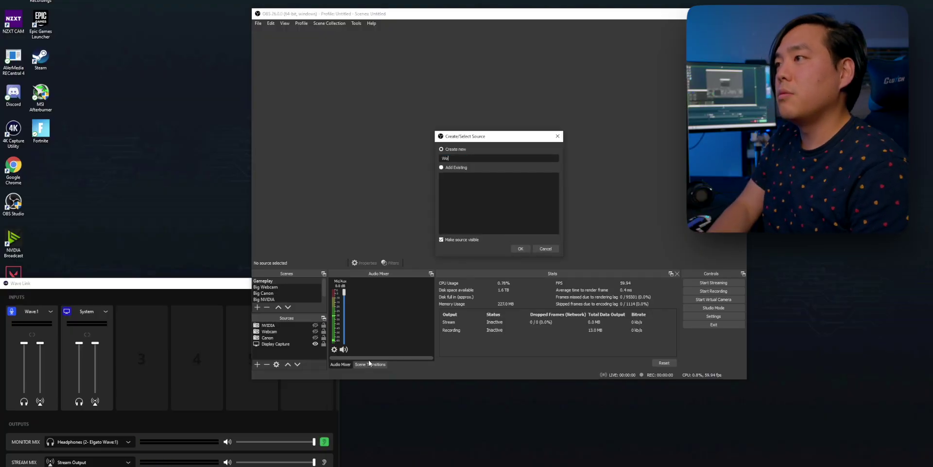
{"action": "left_click", "coordinate": [602, 243]}
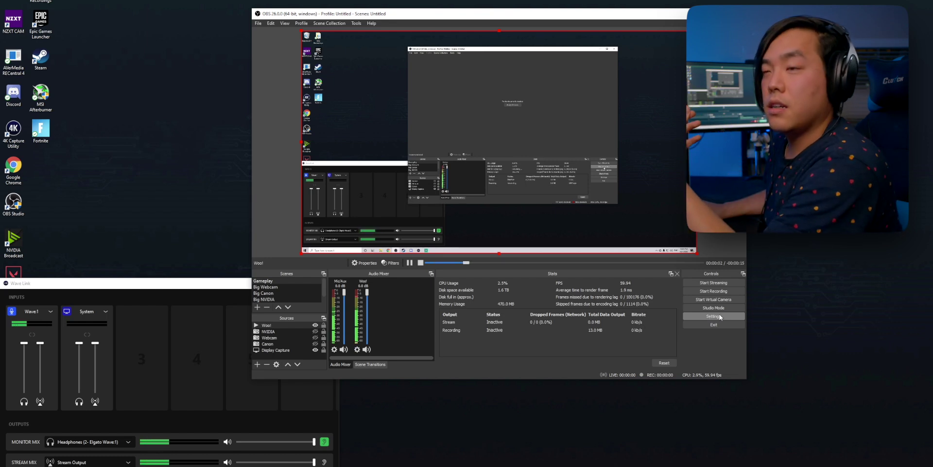
Set the audio monitoring device to Headphones (2- Elgato Wave:1) and apply the settings.
{"action": "left_click", "coordinate": [720, 317]}
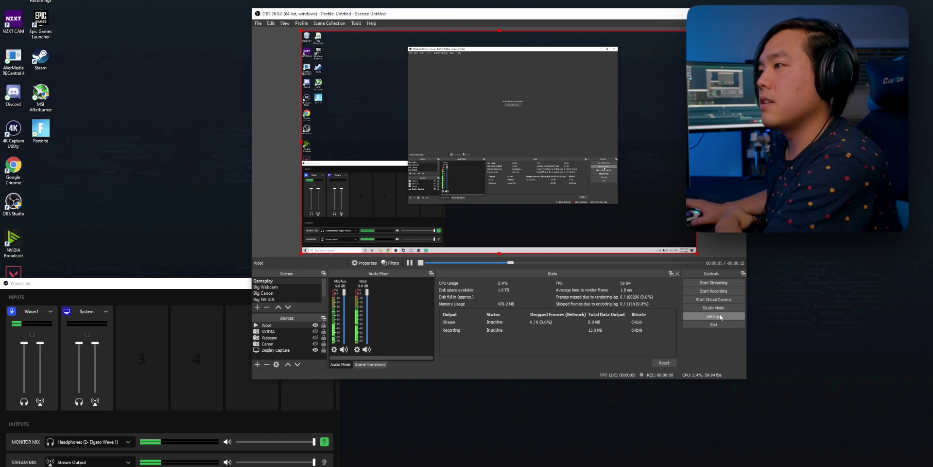
{"action": "left_click", "coordinate": [350, 136]}
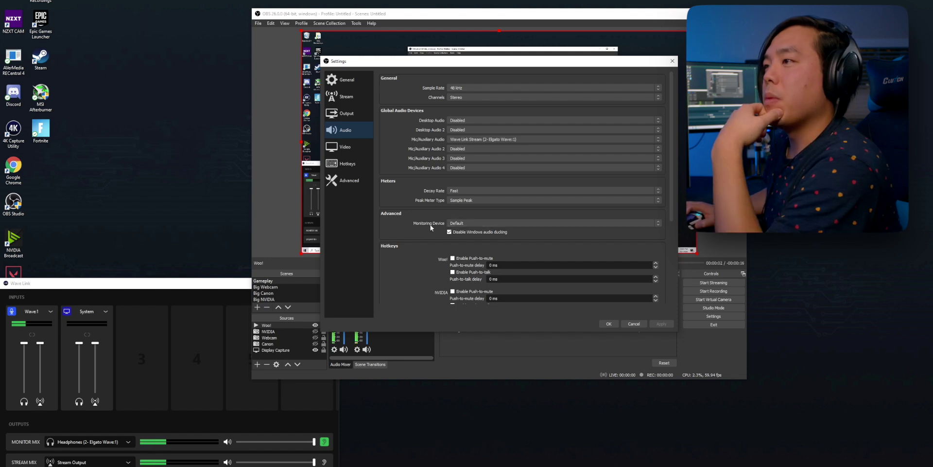
{"action": "left_click", "coordinate": [461, 223]}
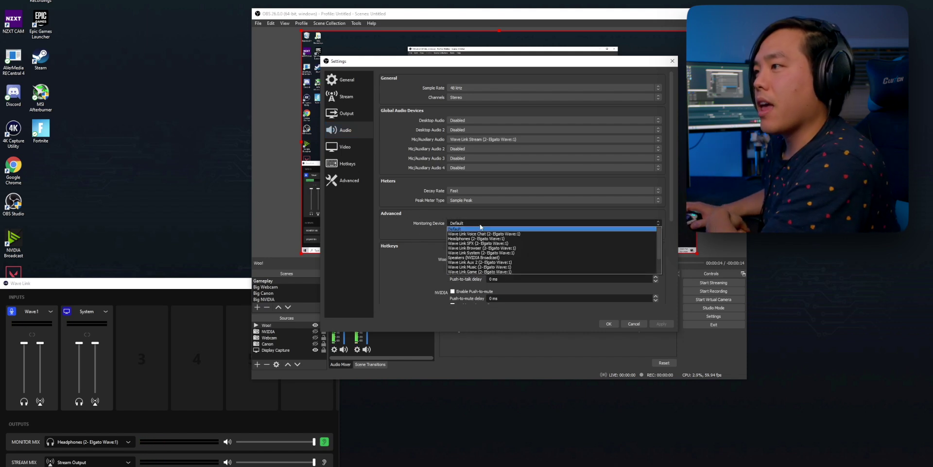
{"action": "left_click", "coordinate": [478, 237]}
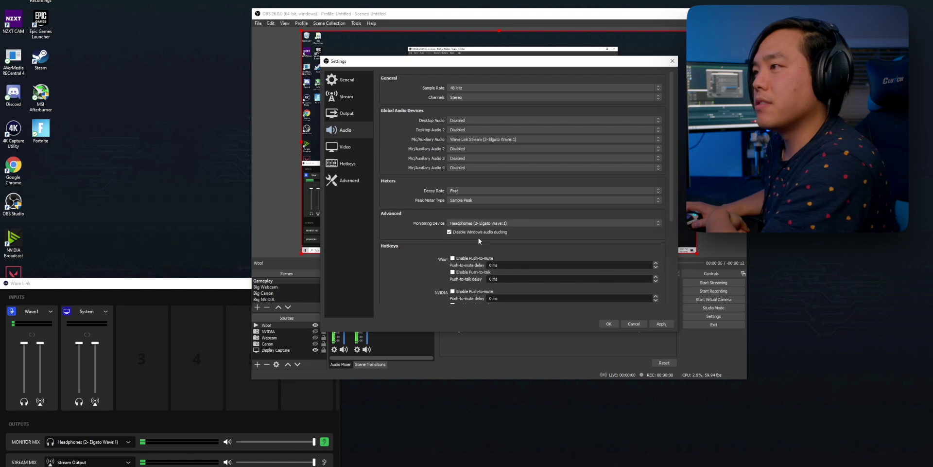
{"action": "key", "text": "Return"}
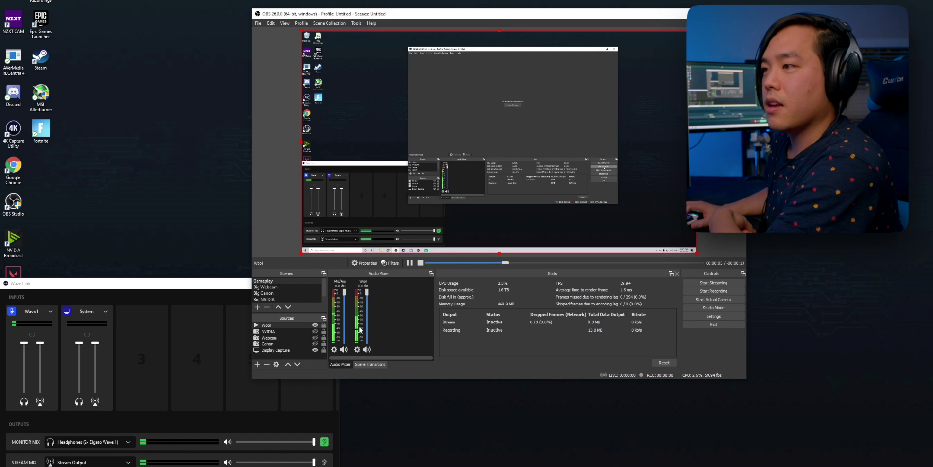
Change Woo!'s Audio Monitoring in Advanced Audio Properties, then bring up its Filters window.
{"action": "left_click", "coordinate": [358, 350]}
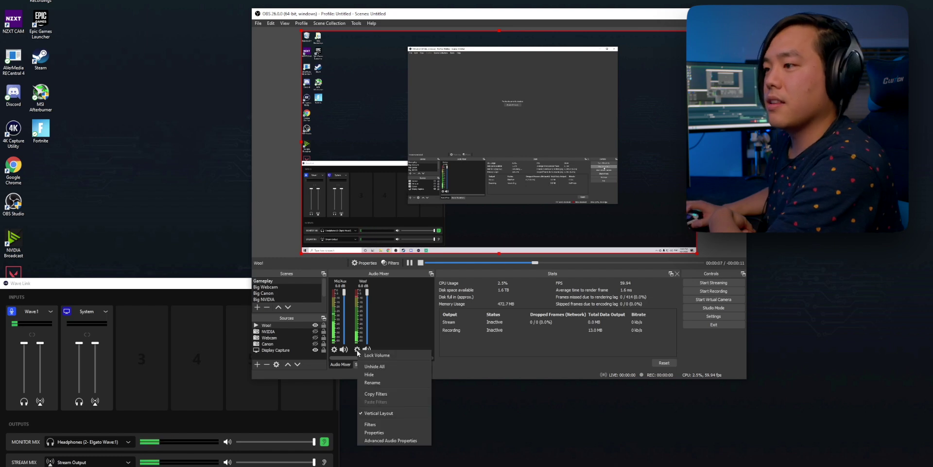
{"action": "left_click", "coordinate": [384, 440]}
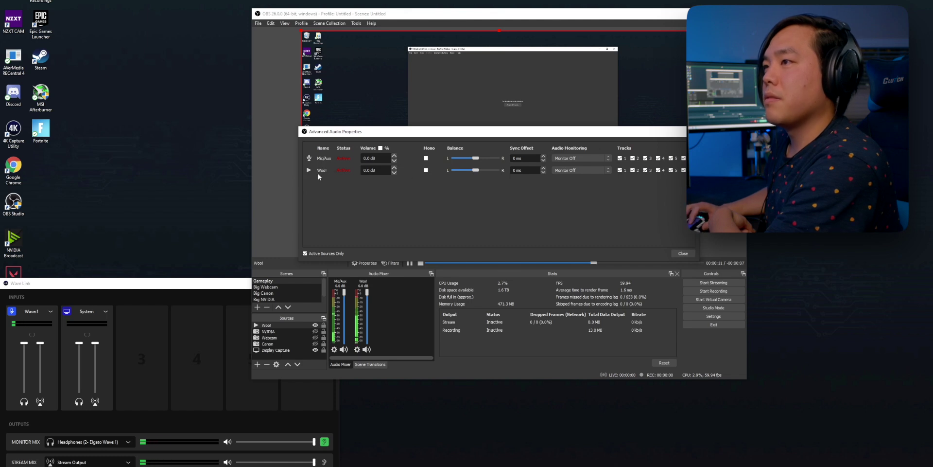
{"action": "left_click", "coordinate": [570, 170]}
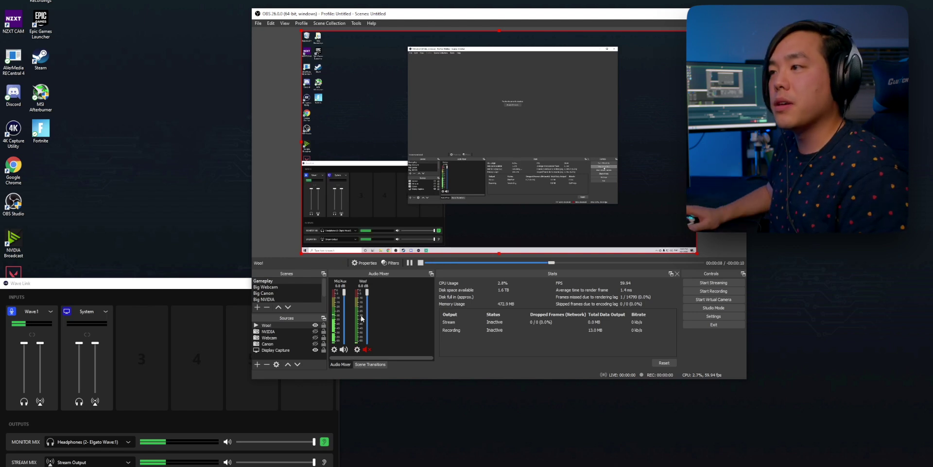
{"action": "left_click", "coordinate": [358, 349]}
{"action": "left_click", "coordinate": [375, 407]}
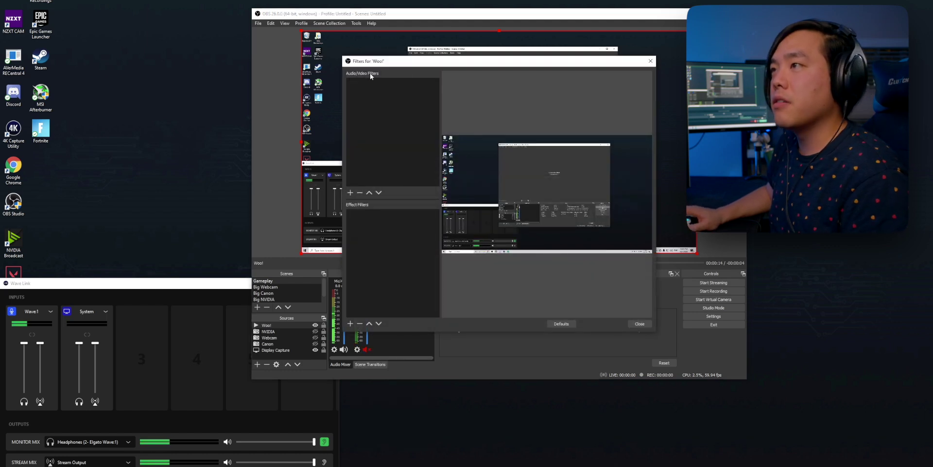
Add a VST 2.x Plug-in filter named 'Noise Gate' to Woo! and choose reagate.
{"action": "left_click", "coordinate": [351, 192]}
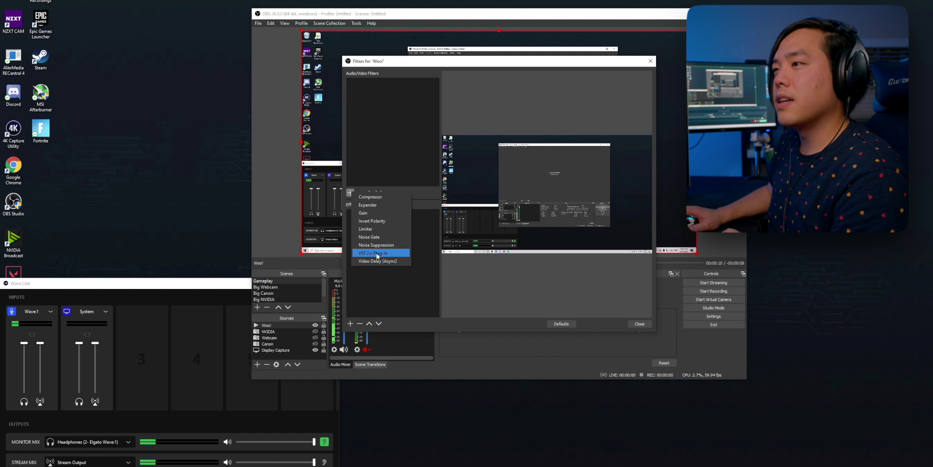
{"action": "left_click", "coordinate": [376, 253]}
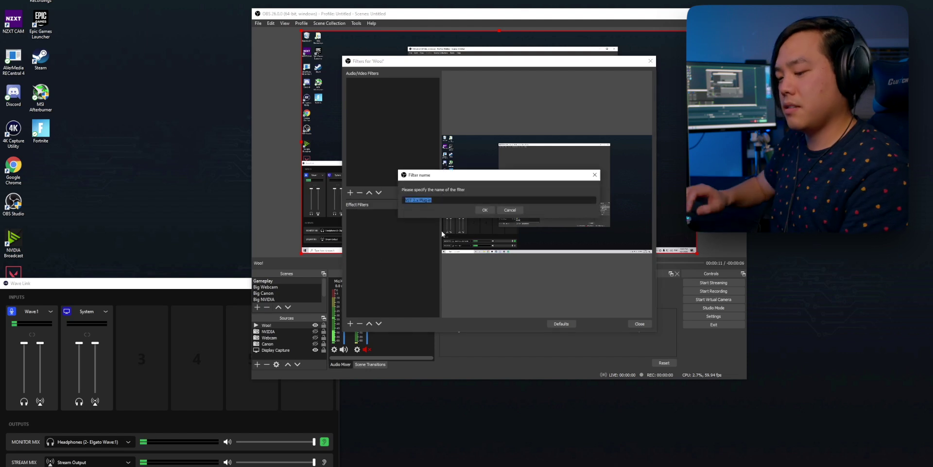
{"action": "type", "text": "Noise G"}
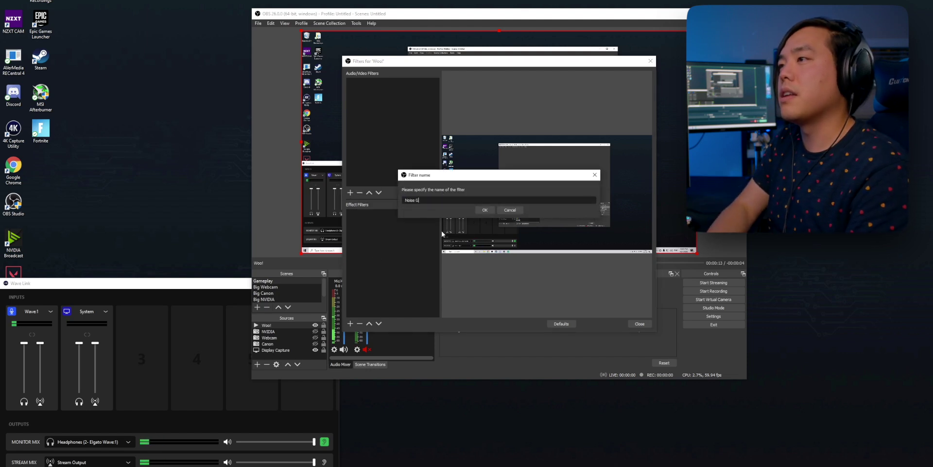
{"action": "type", "text": "ate"}
{"action": "key", "text": "Return"}
{"action": "left_click", "coordinate": [495, 234]}
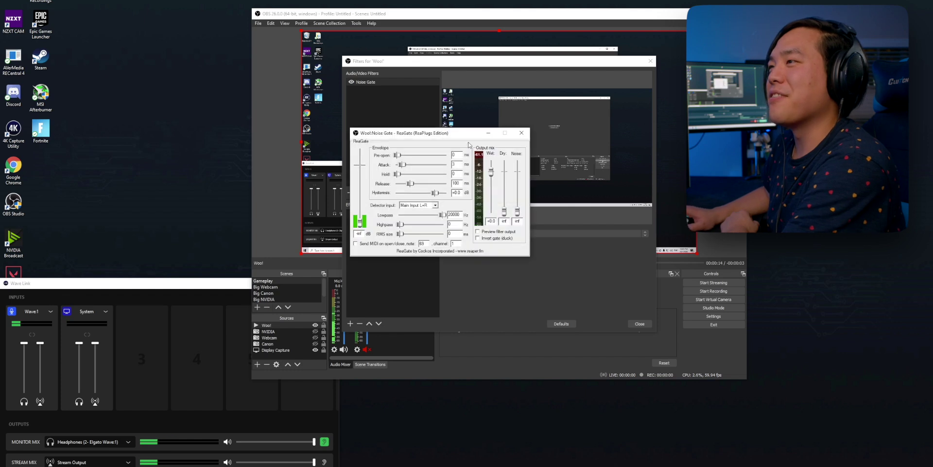
Adjust the ReaGate threshold fader, settling it at -45.9 dB.
{"action": "left_click_drag", "start_coordinate": [458, 134], "coordinate": [419, 136]}
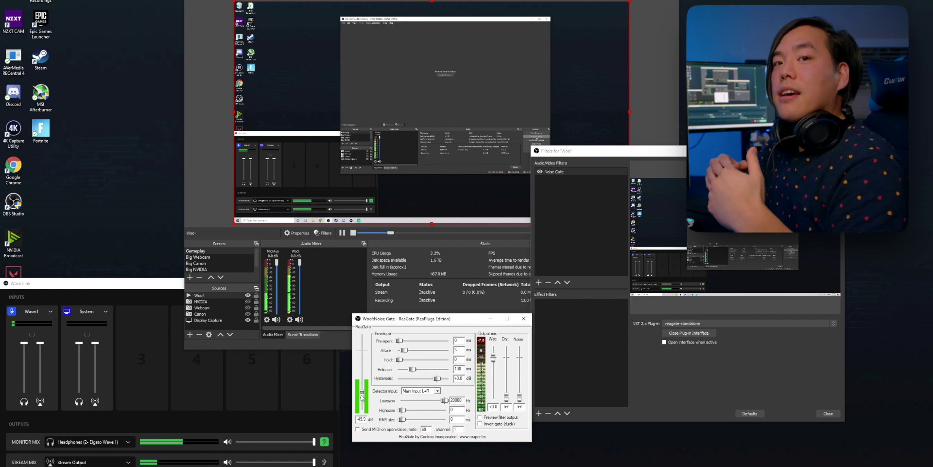
{"action": "left_click_drag", "start_coordinate": [361, 396], "coordinate": [363, 375]}
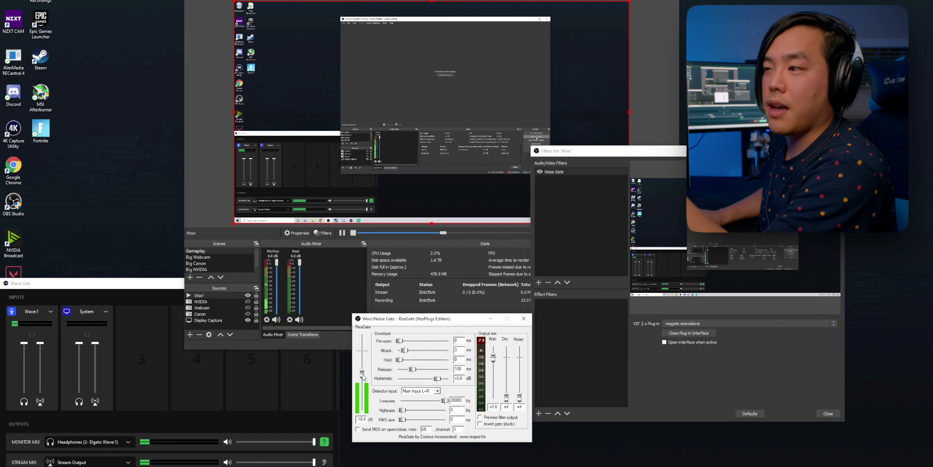
{"action": "left_click_drag", "start_coordinate": [363, 376], "coordinate": [363, 383]}
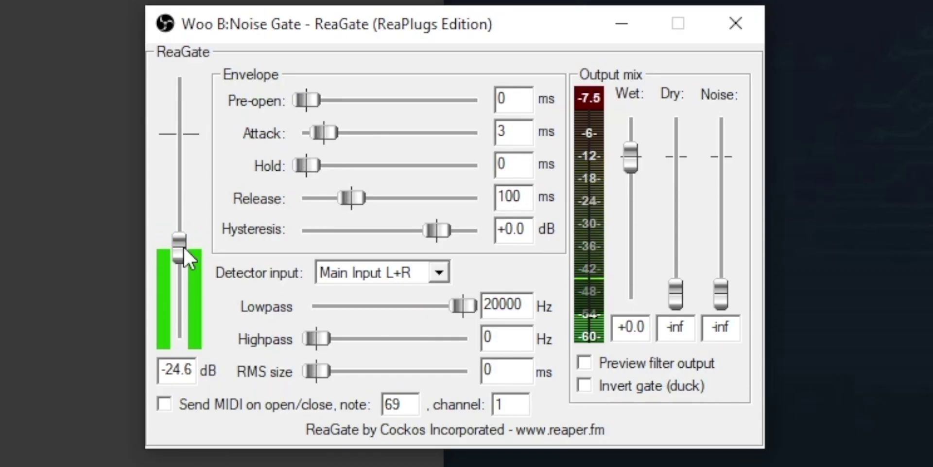
{"action": "left_click_drag", "start_coordinate": [184, 247], "coordinate": [179, 291]}
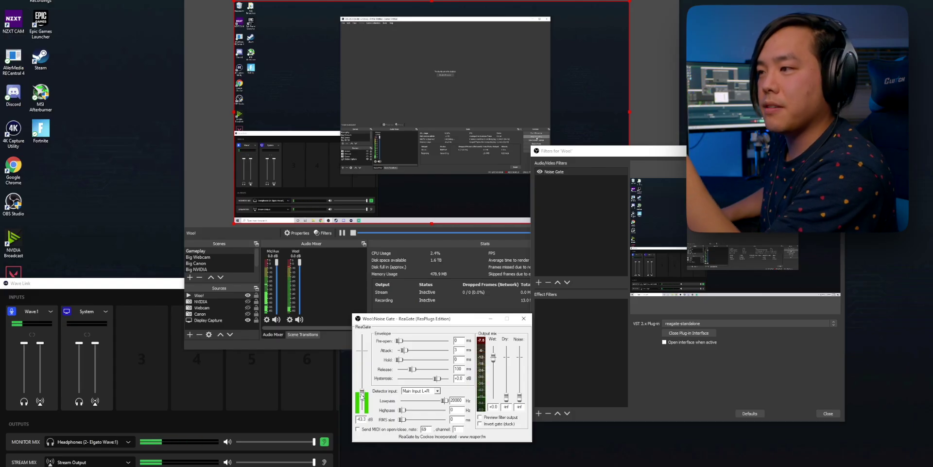
{"action": "left_click_drag", "start_coordinate": [362, 395], "coordinate": [362, 397]}
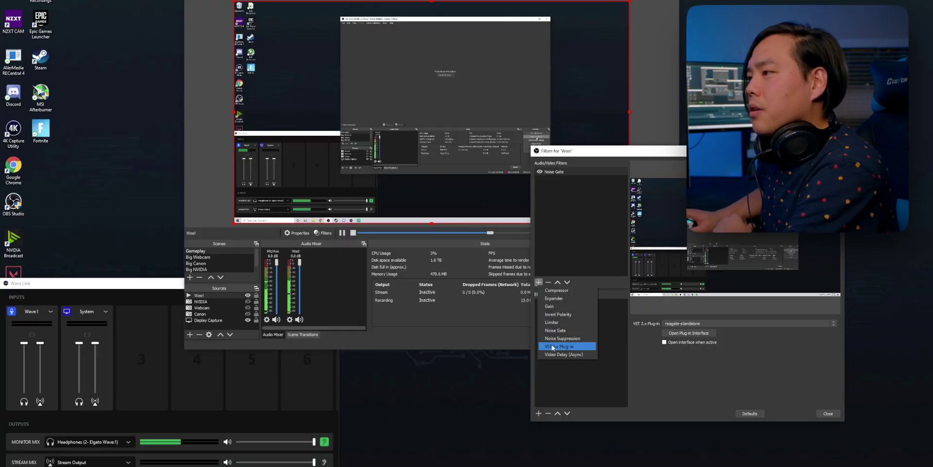
Add a VST filter named 'Eq' using reaeq-standalone and bring up its ReaEQ window.
{"action": "left_click", "coordinate": [564, 346]}
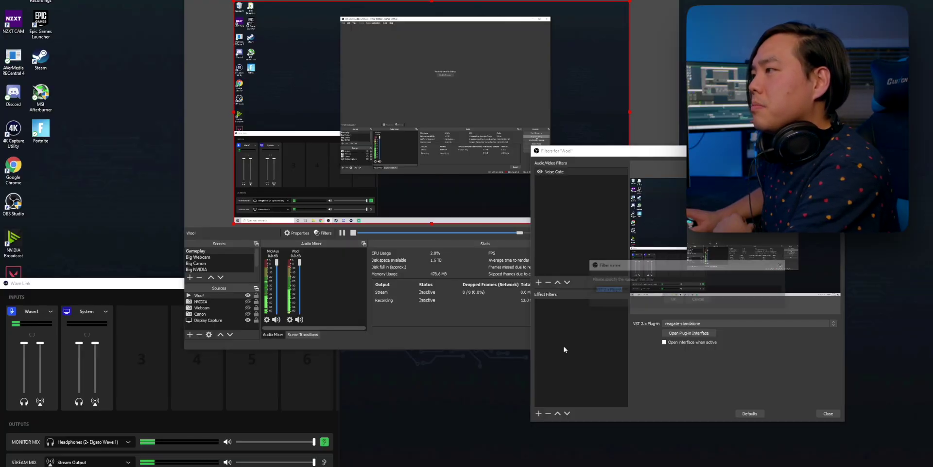
{"action": "type", "text": "E"}
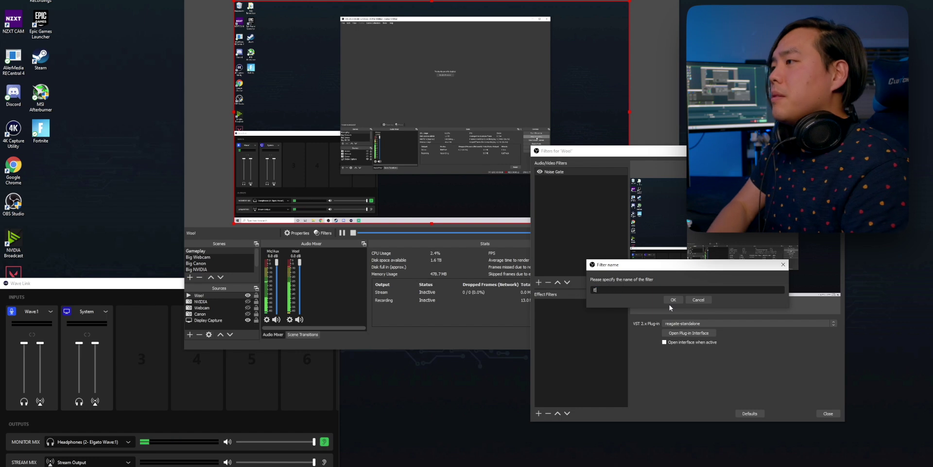
{"action": "type", "text": "q"}
{"action": "left_click", "coordinate": [672, 300]}
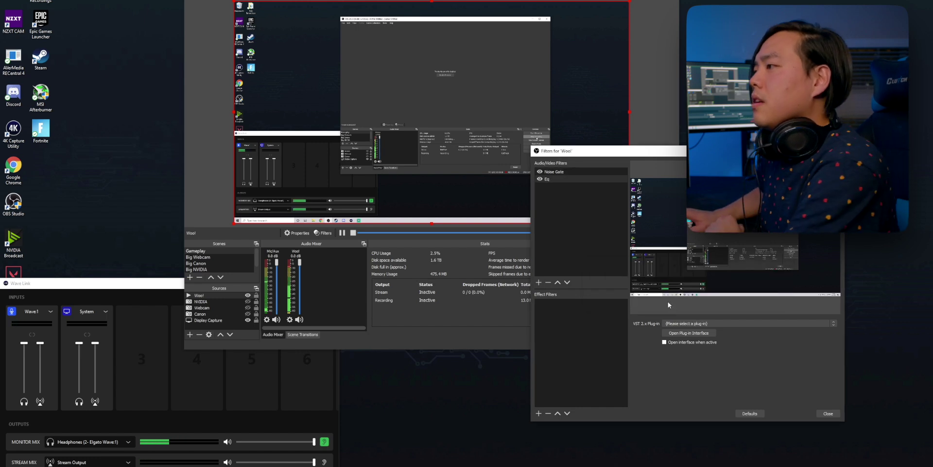
{"action": "left_click", "coordinate": [686, 324]}
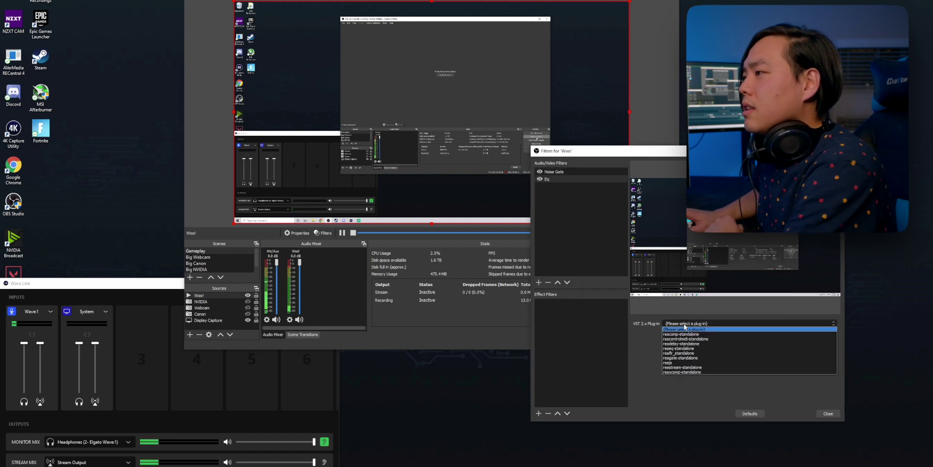
{"action": "left_click", "coordinate": [679, 349]}
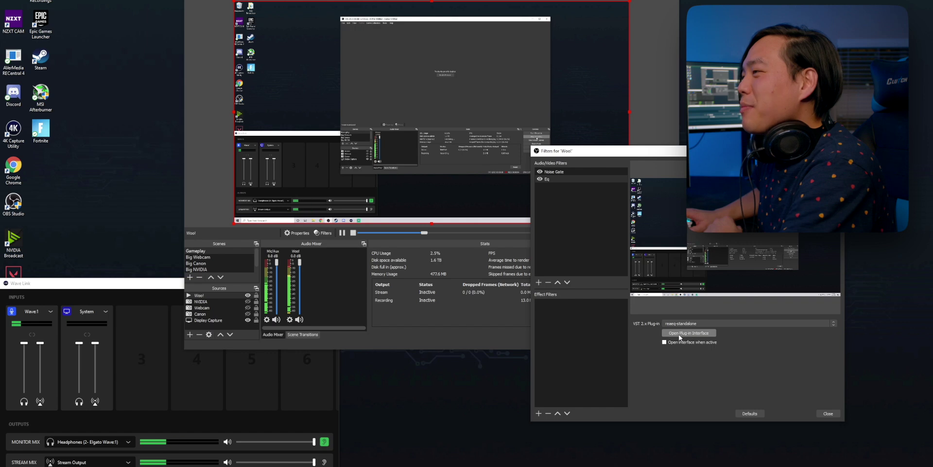
{"action": "left_click", "coordinate": [678, 334]}
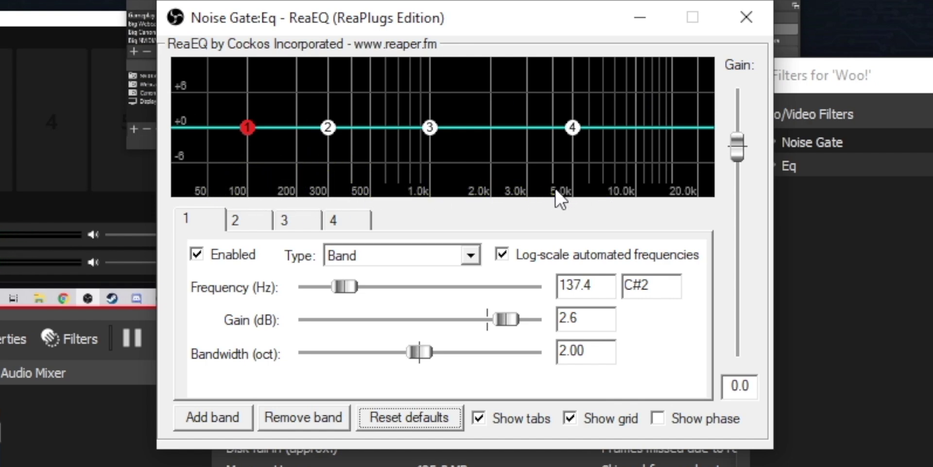
Inspect ReaEQ bands 2–4 and nudge band 4 to a slight boost near 4.8 kHz.
{"action": "mouse_move", "coordinate": [249, 133]}
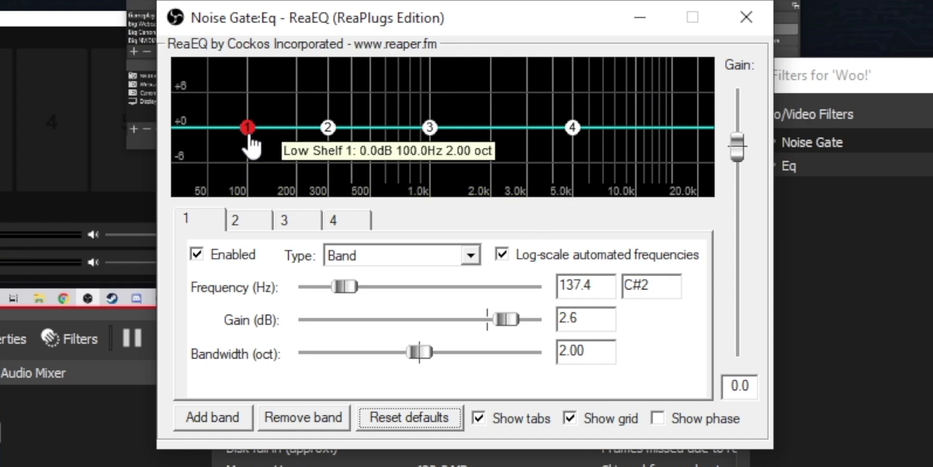
{"action": "left_click", "coordinate": [329, 133]}
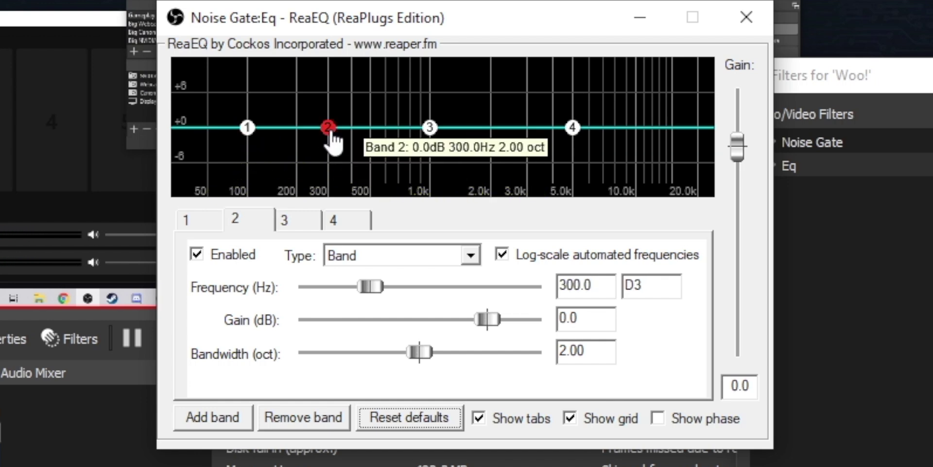
{"action": "left_click", "coordinate": [430, 128]}
{"action": "left_click", "coordinate": [572, 128]}
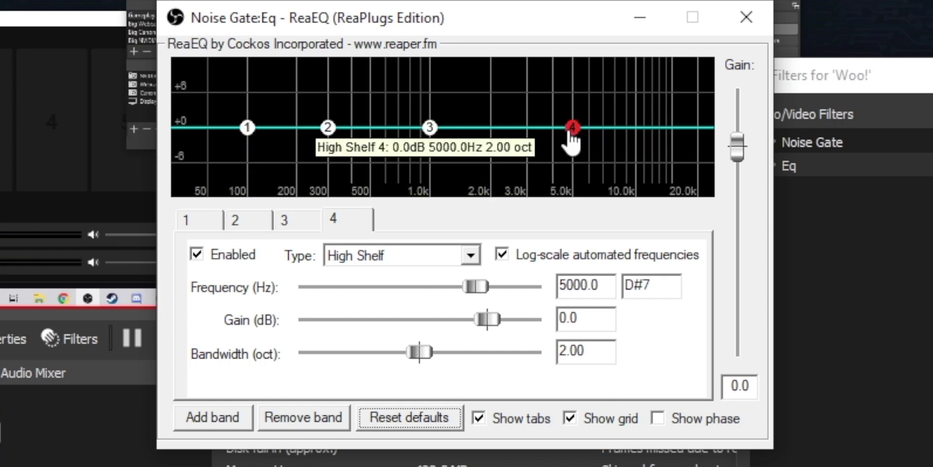
{"action": "mouse_move", "coordinate": [572, 133]}
{"action": "left_mouse_down"}
{"action": "mouse_move", "coordinate": [568, 123]}
{"action": "mouse_move", "coordinate": [568, 131]}
{"action": "left_mouse_up"}
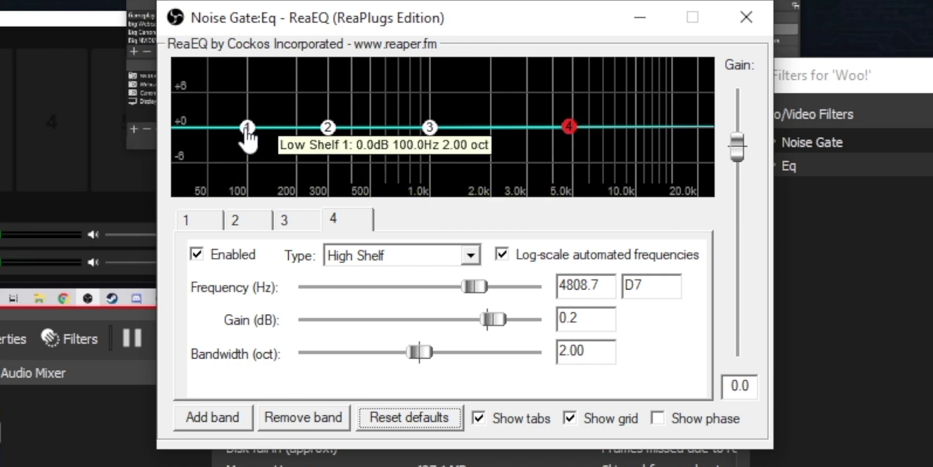
Boost band 1 to about 2 dB near 96 Hz and change its type to Band.
{"action": "left_click_drag", "start_coordinate": [247, 127], "coordinate": [248, 113]}
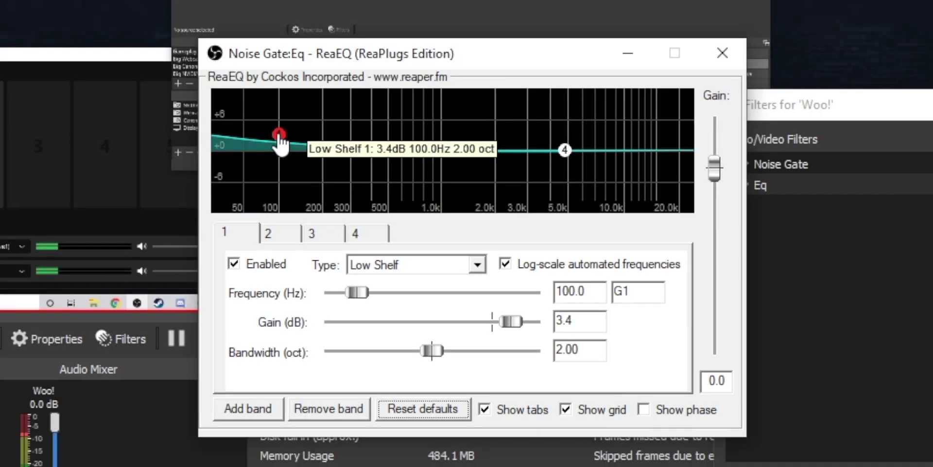
{"action": "left_click_drag", "start_coordinate": [279, 137], "coordinate": [277, 144]}
{"action": "left_click", "coordinate": [477, 265]}
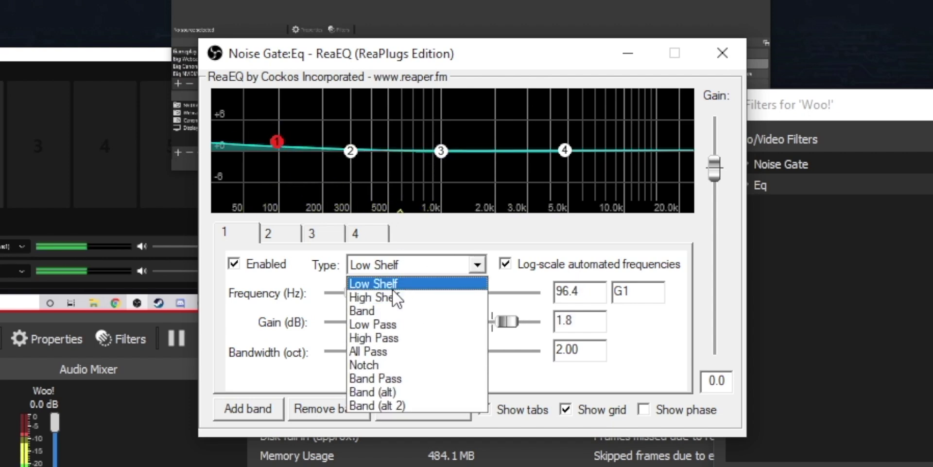
{"action": "left_click", "coordinate": [386, 309]}
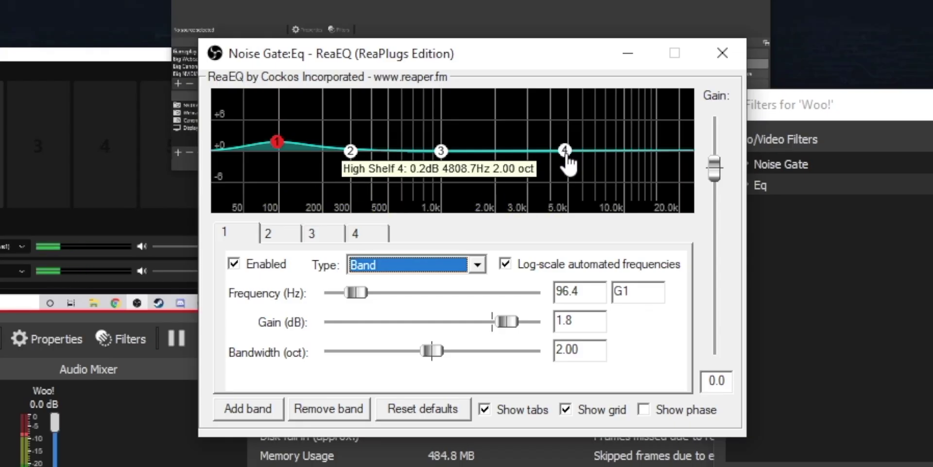
{"action": "left_click", "coordinate": [474, 267]}
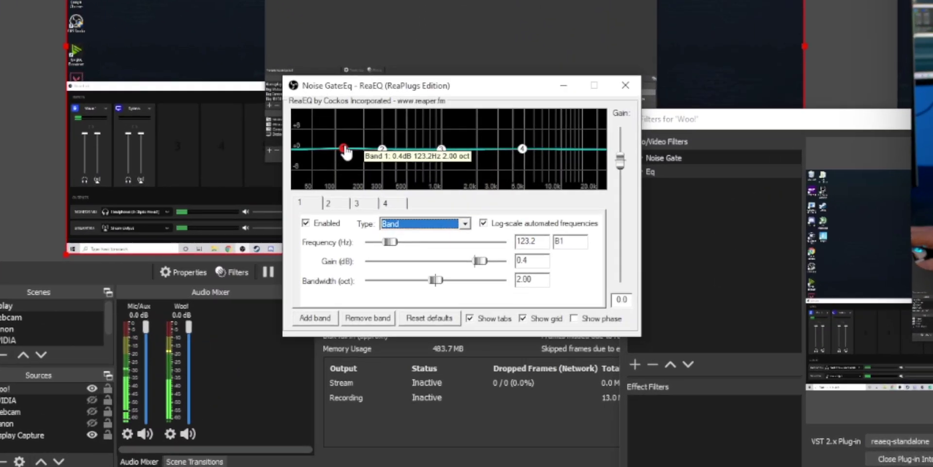
Set band 1 to ~3.2 dB near 136 Hz, band 2 to -1.2 dB near 508 Hz, and lift bands 3–4 near 1.1 and 6 kHz.
{"action": "left_click_drag", "start_coordinate": [346, 151], "coordinate": [350, 148]}
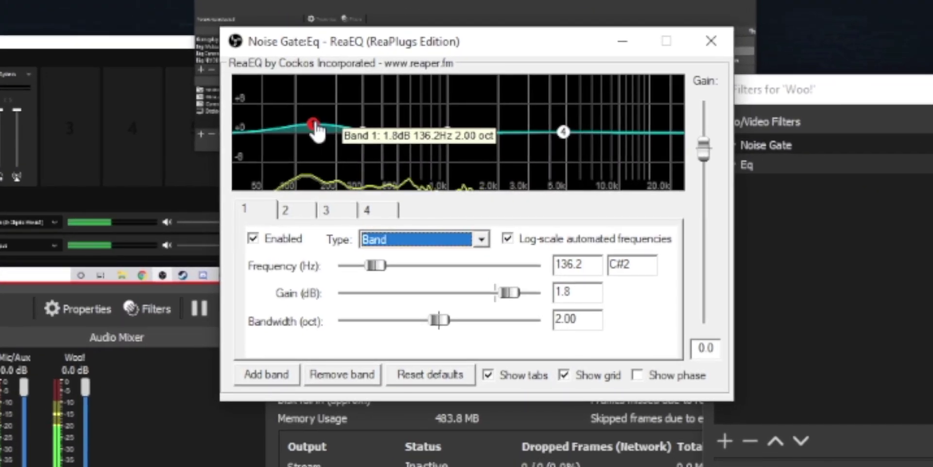
{"action": "left_click_drag", "start_coordinate": [306, 122], "coordinate": [313, 117]}
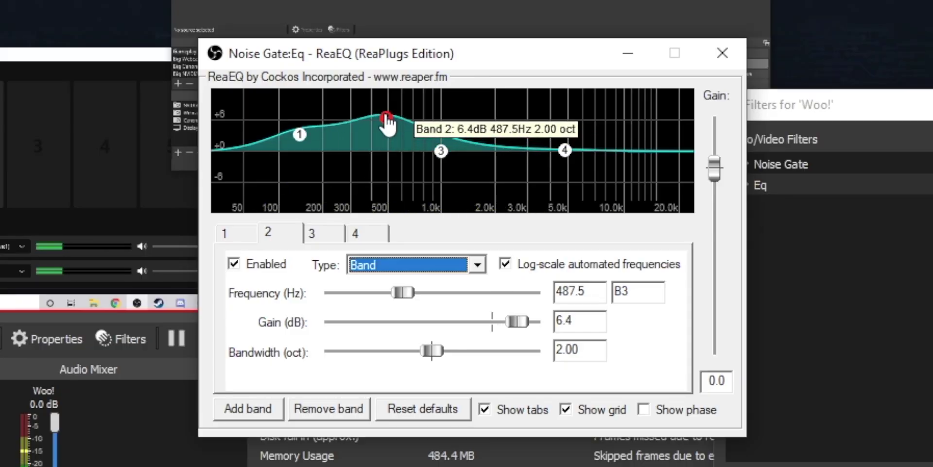
{"action": "left_click_drag", "start_coordinate": [388, 120], "coordinate": [390, 157]}
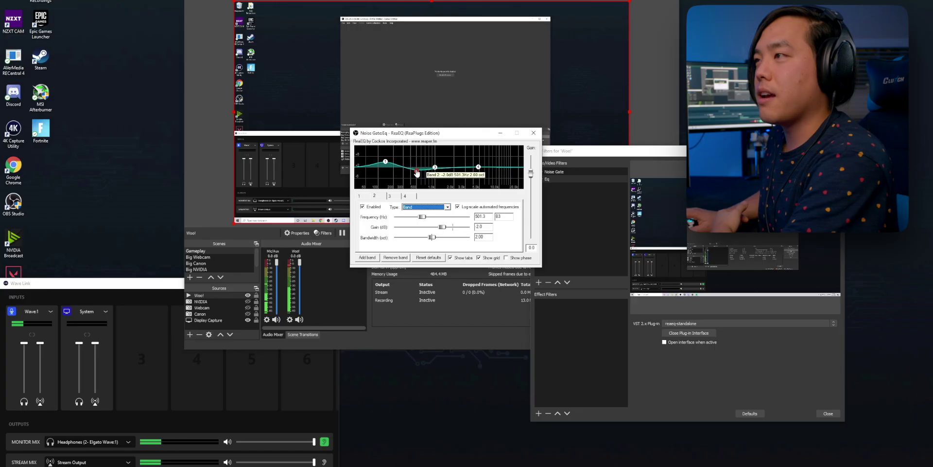
{"action": "left_click_drag", "start_coordinate": [435, 167], "coordinate": [439, 162]}
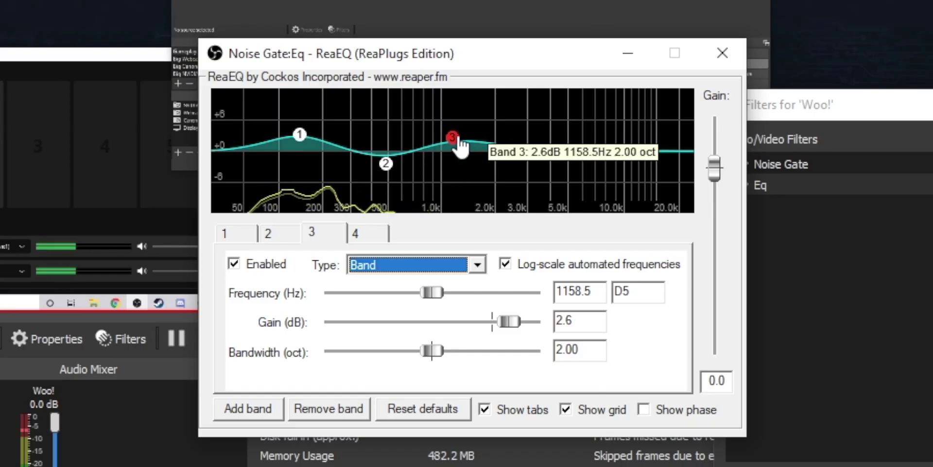
{"action": "left_click_drag", "start_coordinate": [452, 138], "coordinate": [451, 133]}
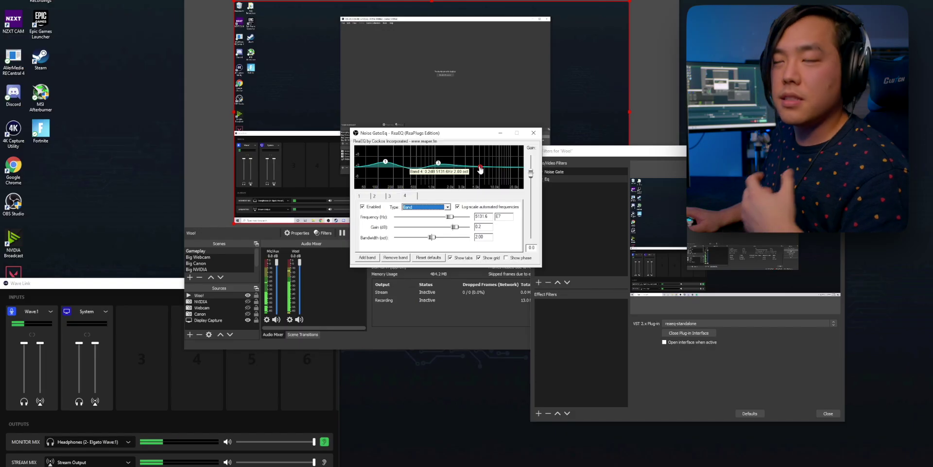
{"action": "left_click_drag", "start_coordinate": [564, 153], "coordinate": [568, 139]}
{"action": "left_click_drag", "start_coordinate": [483, 165], "coordinate": [486, 162]}
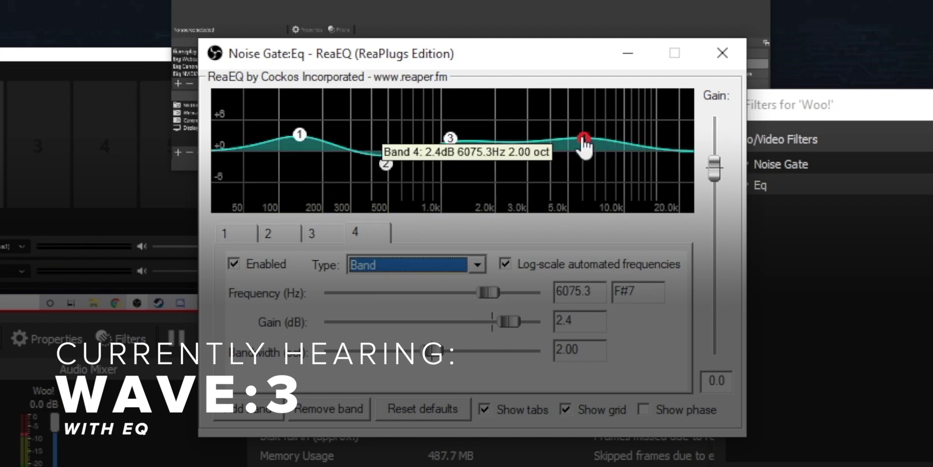
{"action": "left_click_drag", "start_coordinate": [585, 144], "coordinate": [585, 149]}
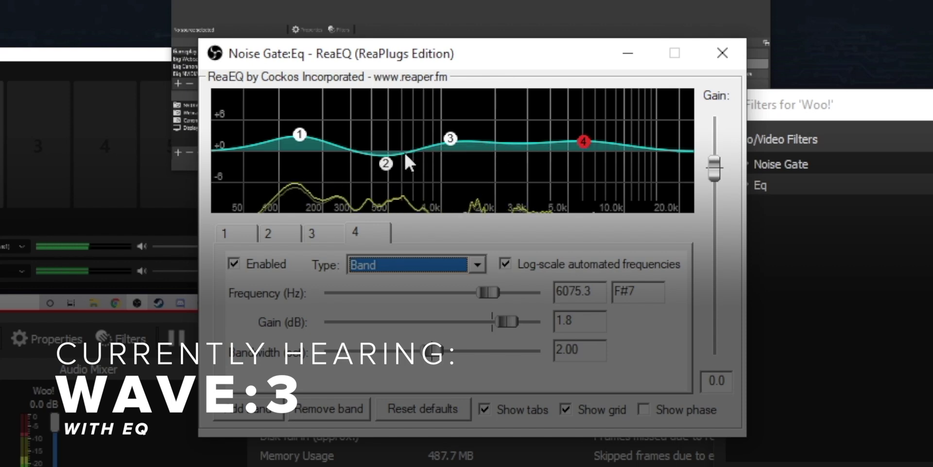
{"action": "mouse_move", "coordinate": [298, 136]}
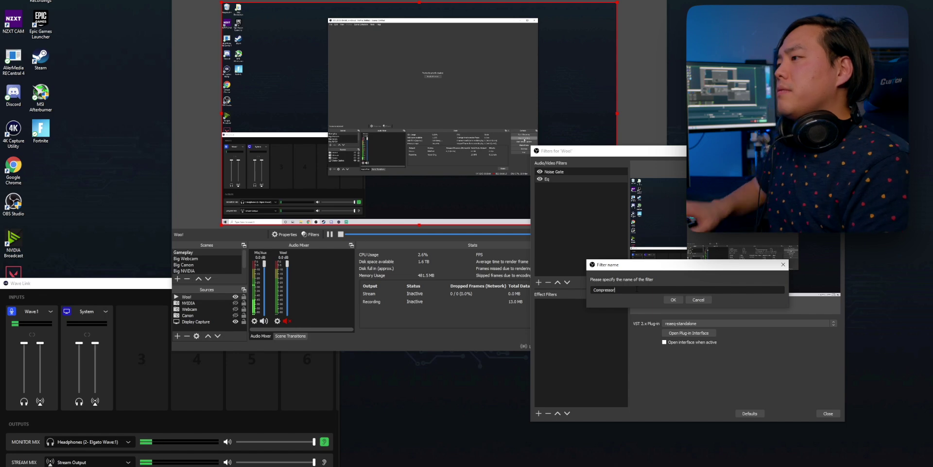
Name the third filter 'Compressor' and load reacomp-standalone as its VST plug-in.
{"action": "key", "text": "Return"}
{"action": "left_click", "coordinate": [681, 324]}
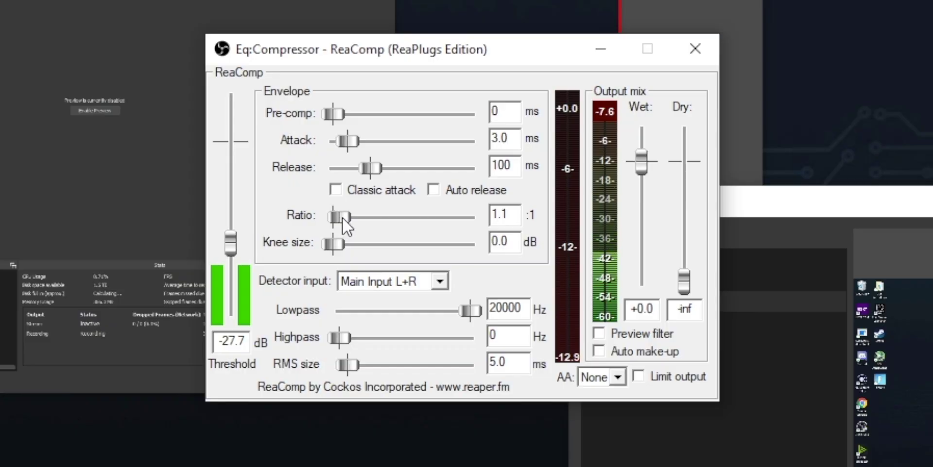
Raise the ReaComp ratio to 4.0:1 and settle the threshold near -28 dB.
{"action": "left_click_drag", "start_coordinate": [342, 217], "coordinate": [366, 213]}
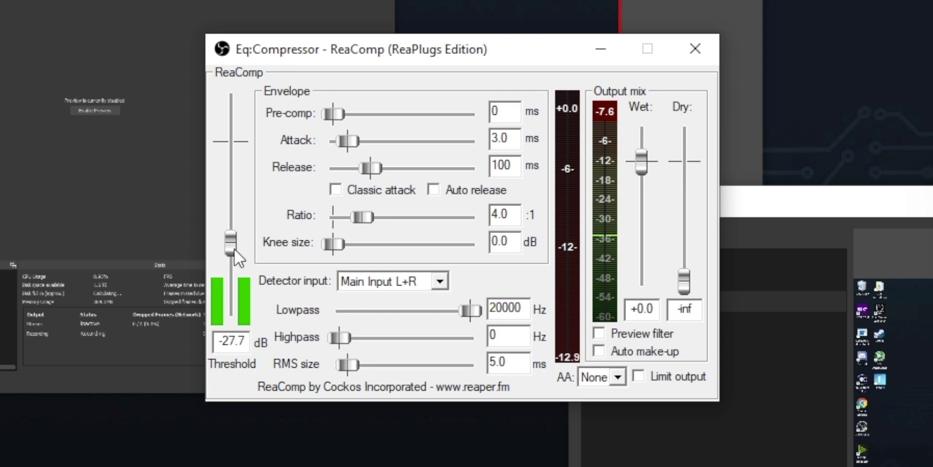
{"action": "left_click_drag", "start_coordinate": [231, 243], "coordinate": [234, 242]}
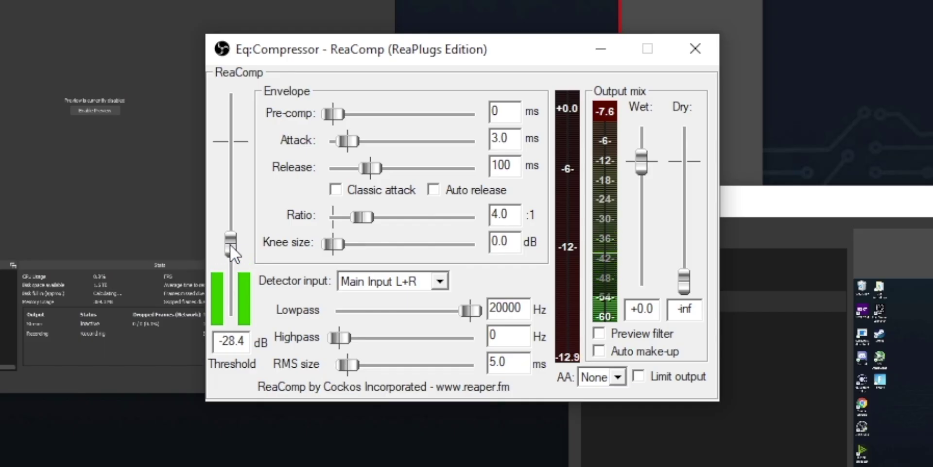
{"action": "left_click_drag", "start_coordinate": [230, 244], "coordinate": [230, 250]}
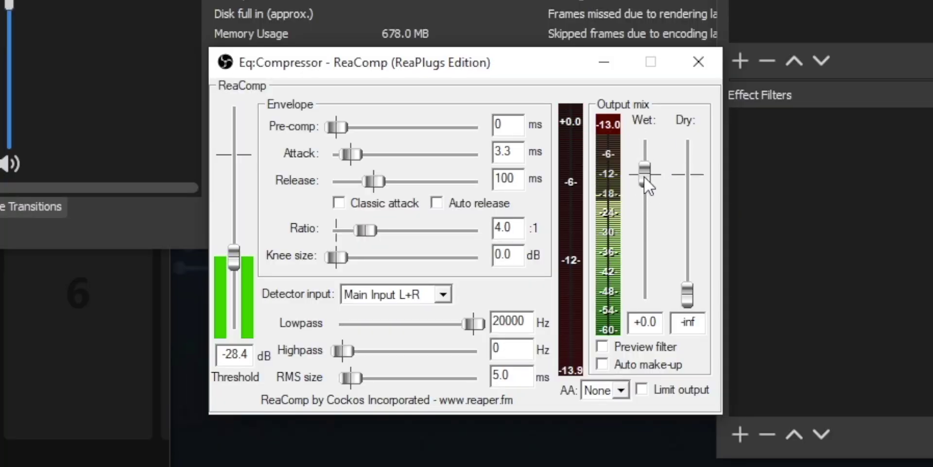
Nudge ReaComp's Wet output level up slightly.
{"action": "mouse_move", "coordinate": [644, 177]}
{"action": "left_mouse_down"}
{"action": "mouse_move", "coordinate": [646, 168]}
{"action": "mouse_move", "coordinate": [631, 179]}
{"action": "left_mouse_up"}
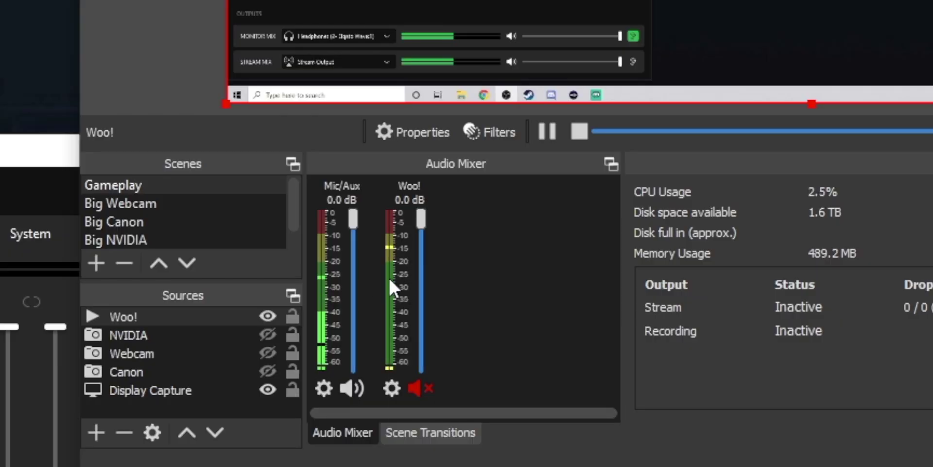
Copy Woo!'s Noise Gate, Eq and Compressor filters, paste them onto Mic/Aux, and view Mic/Aux's filters.
{"action": "right_click", "coordinate": [388, 277]}
{"action": "left_click", "coordinate": [433, 402]}
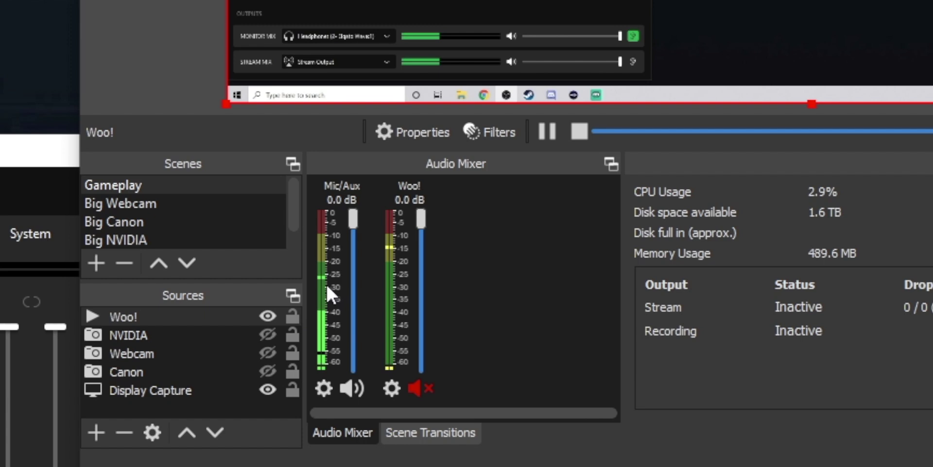
{"action": "right_click", "coordinate": [319, 270]}
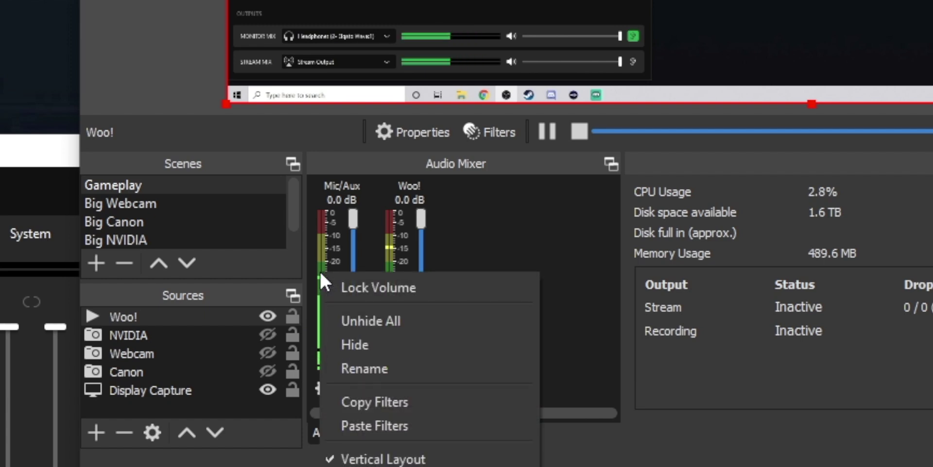
{"action": "left_click", "coordinate": [374, 425]}
{"action": "right_click", "coordinate": [322, 408]}
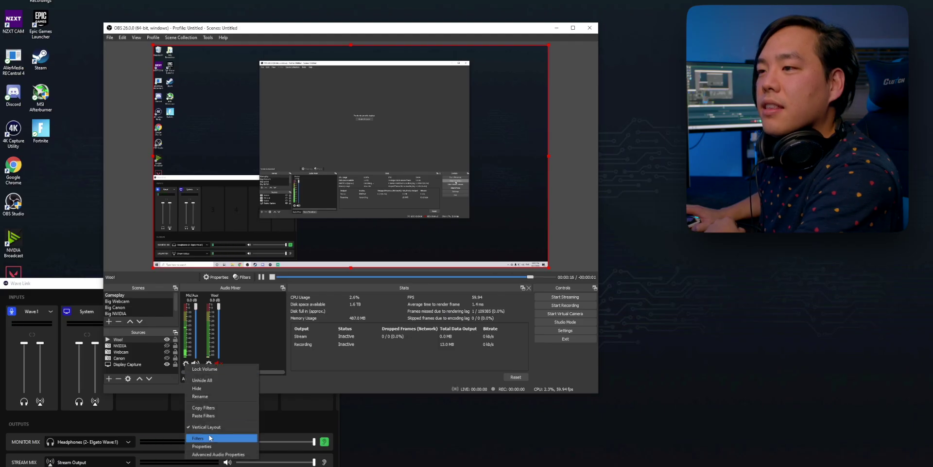
{"action": "left_click", "coordinate": [210, 437]}
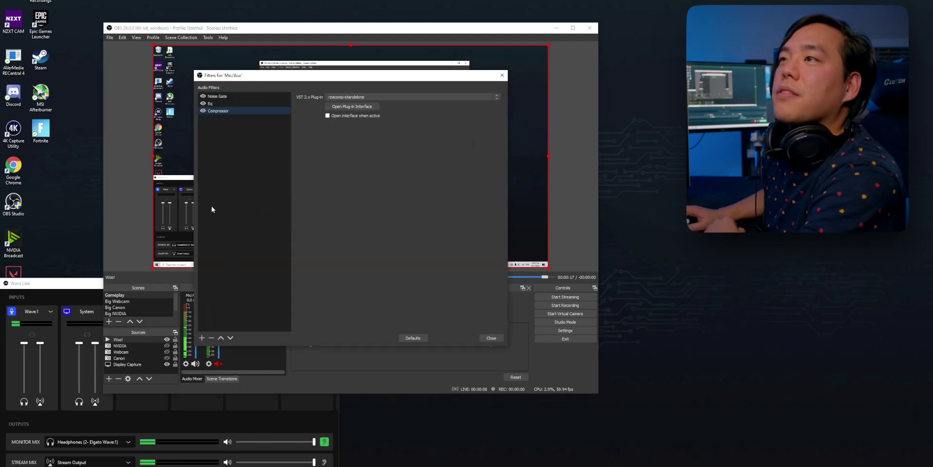
Open the ReaEQ interface of Mic/Aux's pasted Eq filter to inspect its curve.
{"action": "left_click", "coordinate": [211, 103]}
{"action": "left_click", "coordinate": [346, 107]}
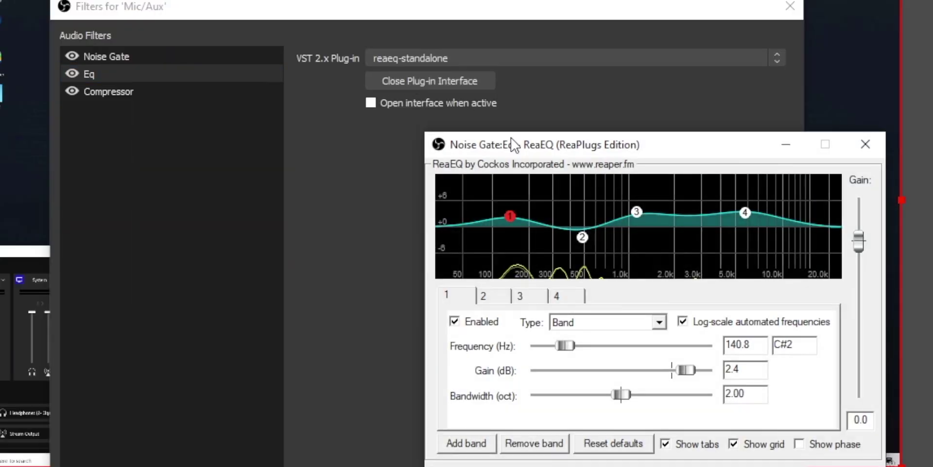